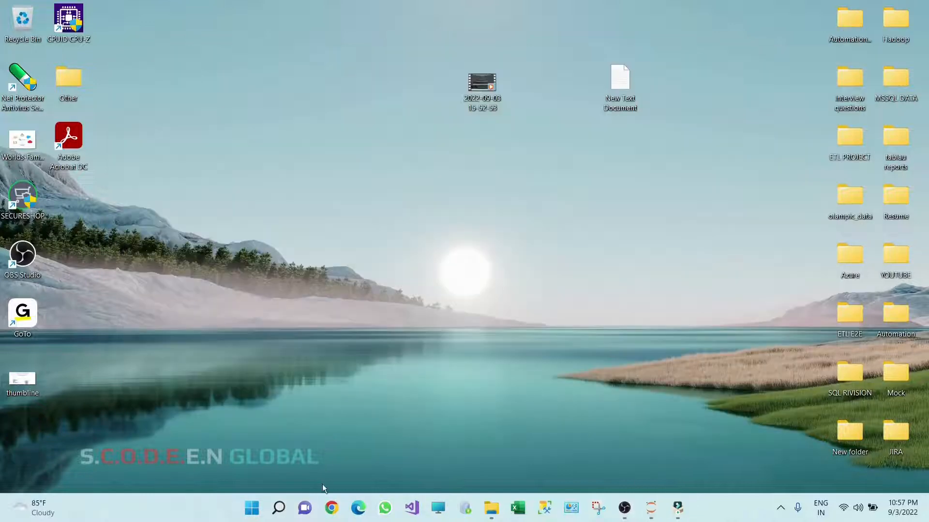
# Step: Open Chrome and search Google for "anaconda python"
pyautogui.click(332, 507)
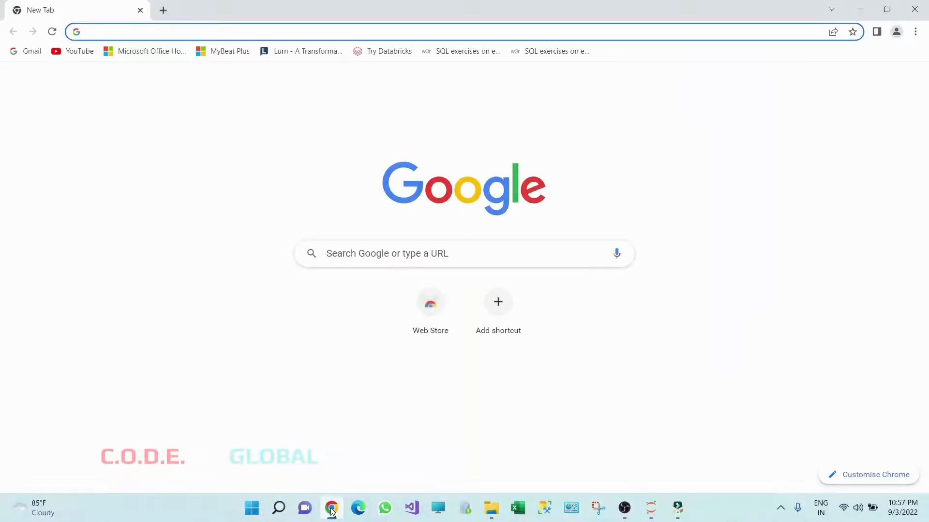
pyautogui.click(348, 256)
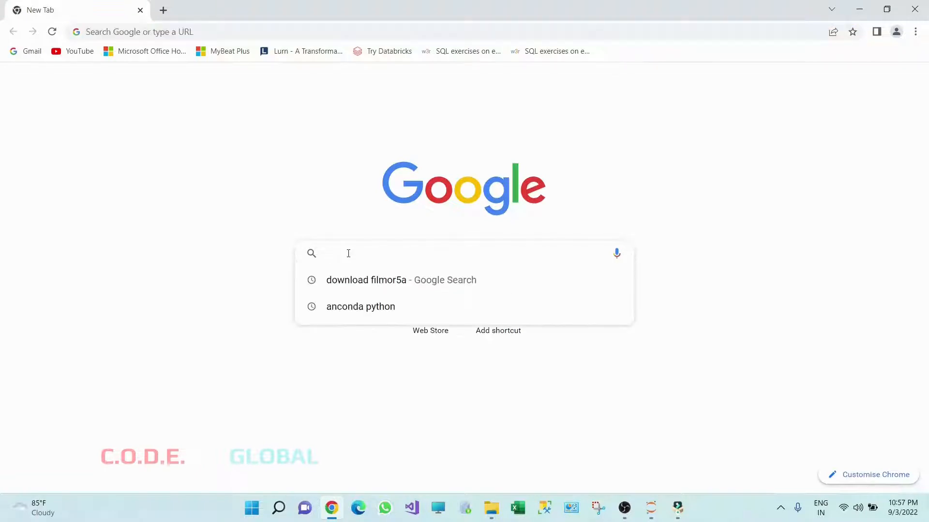
pyautogui.write('a')
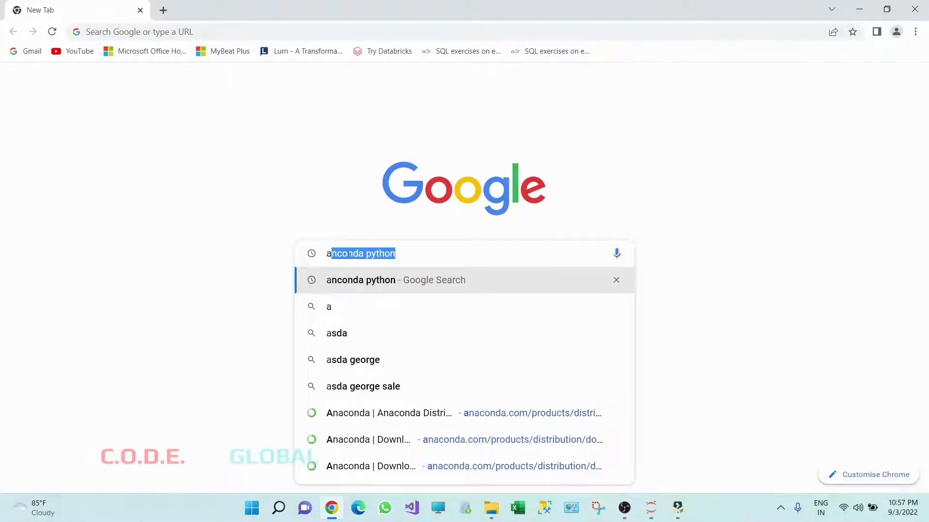
pyautogui.write('na')
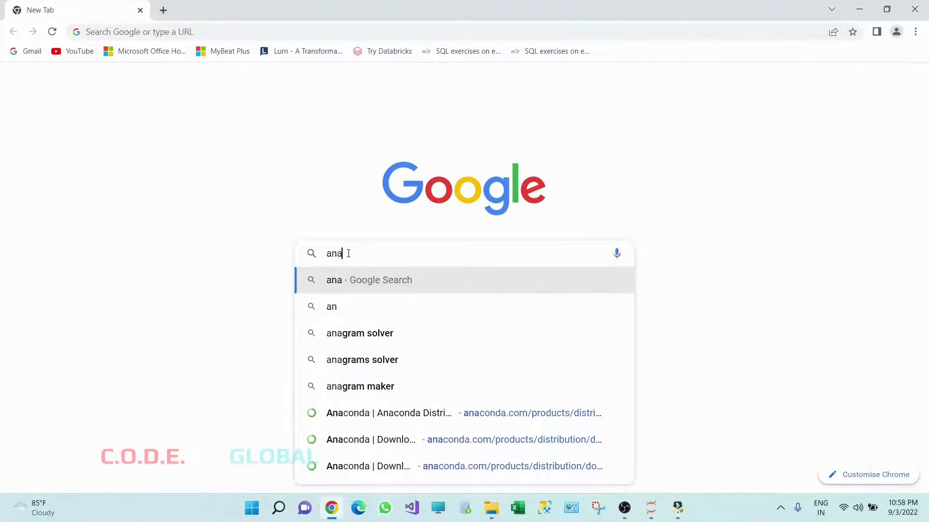
pyautogui.write('con')
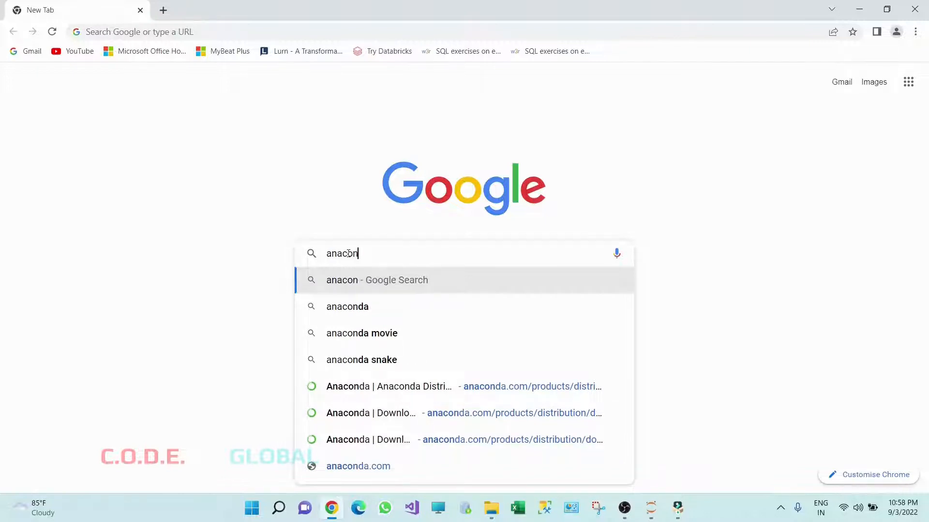
pyautogui.write('da p')
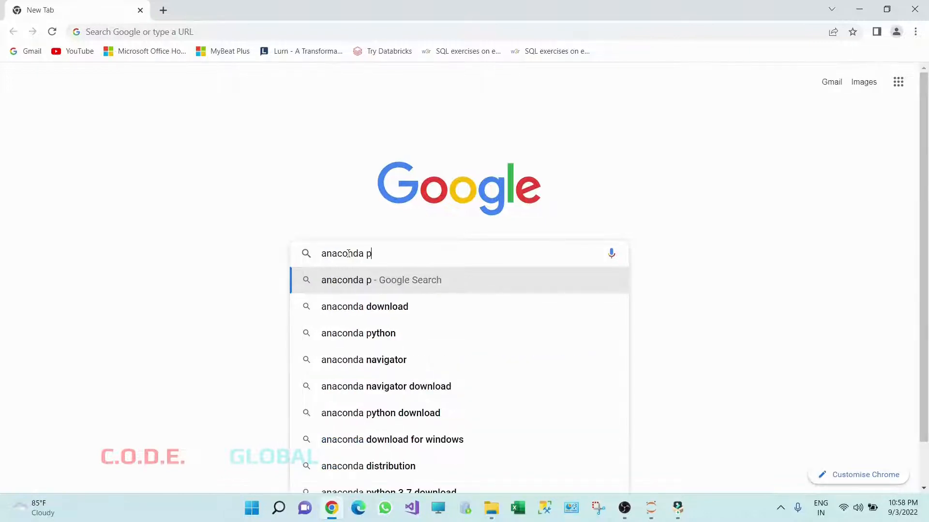
pyautogui.write('ython')
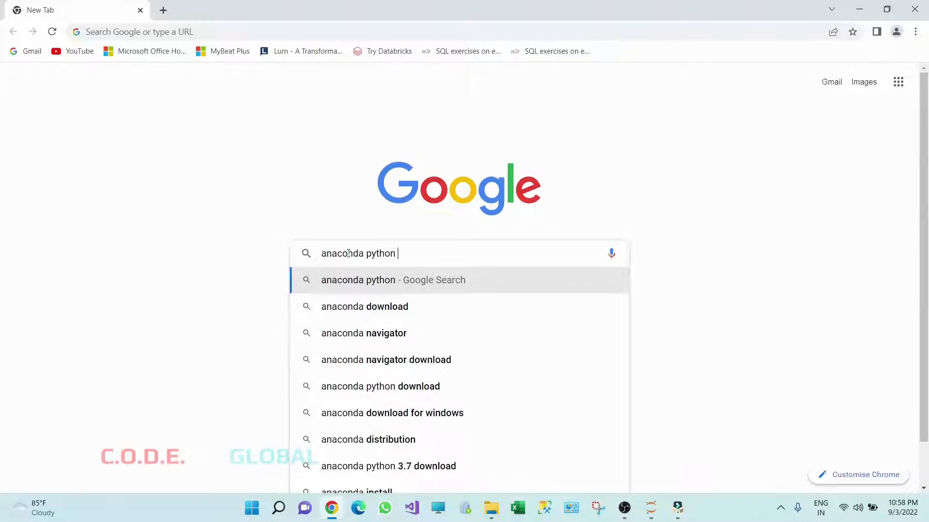
pyautogui.press('Return')
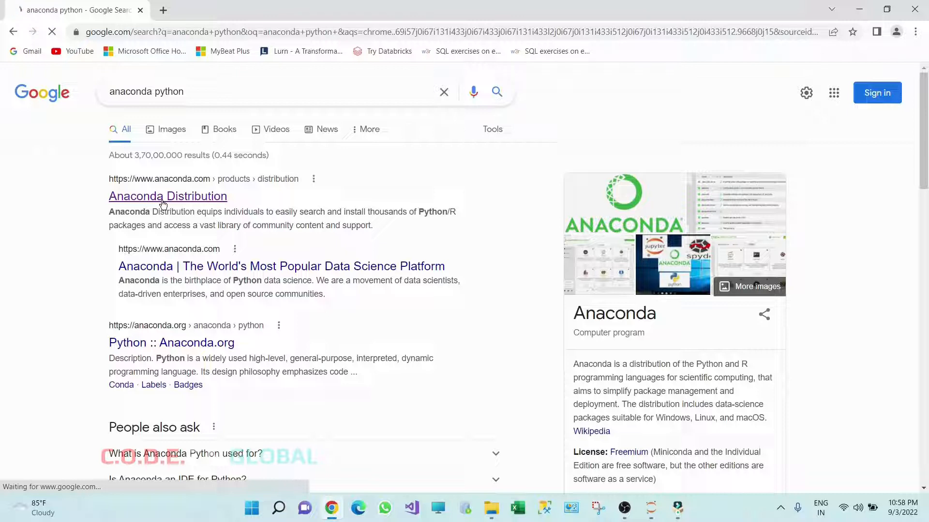
# Step: Open the Anaconda Distribution page from the search results and download the 64-Bit Graphical Installer for Windows with Python 3.9
pyautogui.click(162, 200)
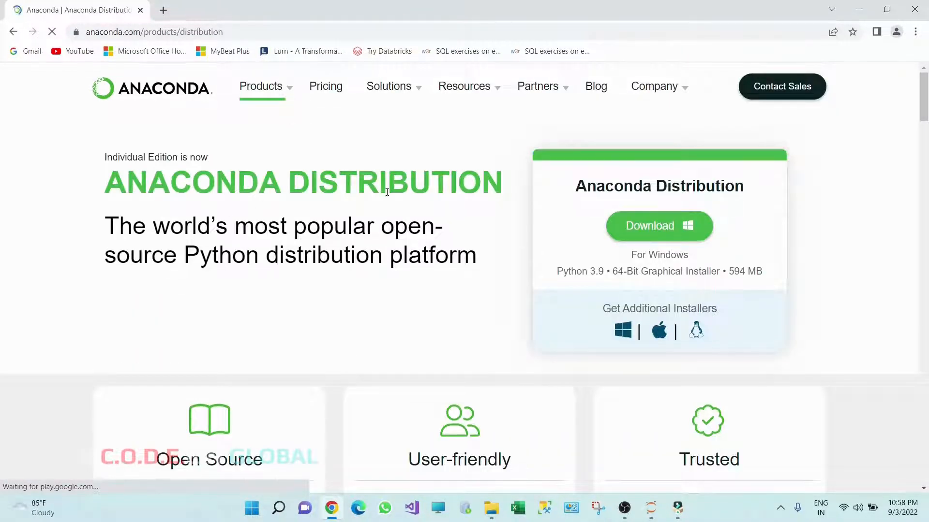
pyautogui.scroll(-10, 413, 222)
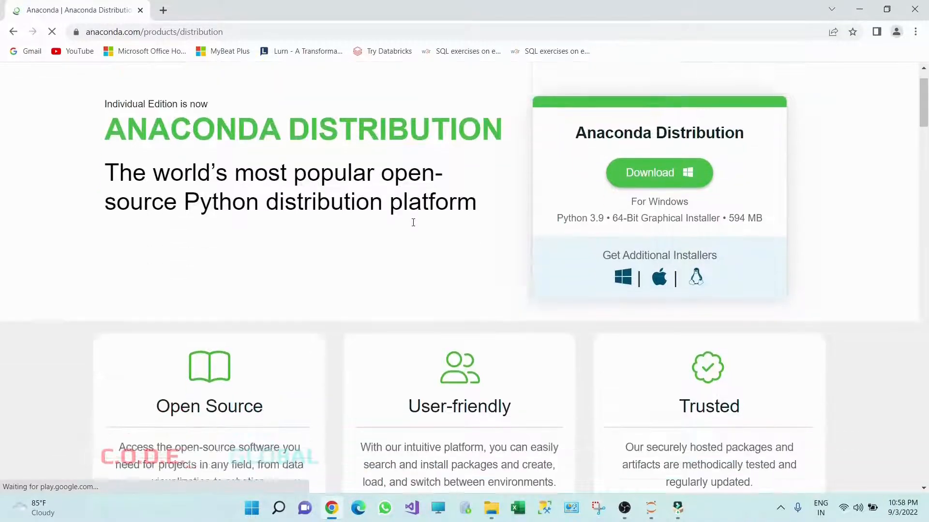
pyautogui.scroll(-12, 412, 227)
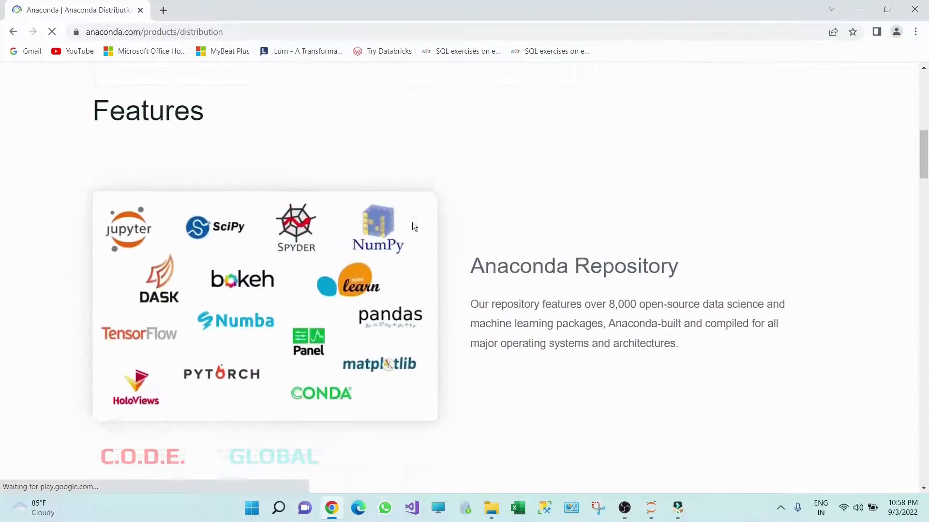
pyautogui.scroll(-12, 413, 226)
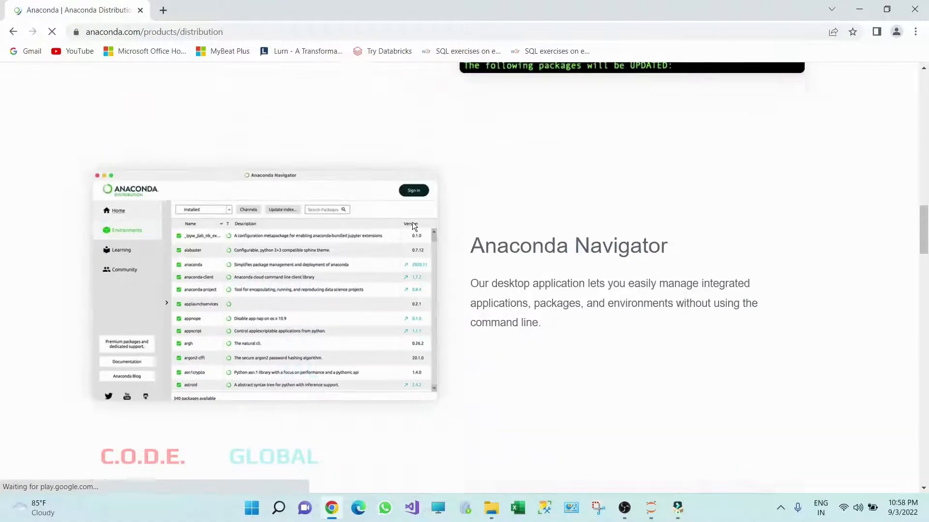
pyautogui.scroll(-12, 413, 226)
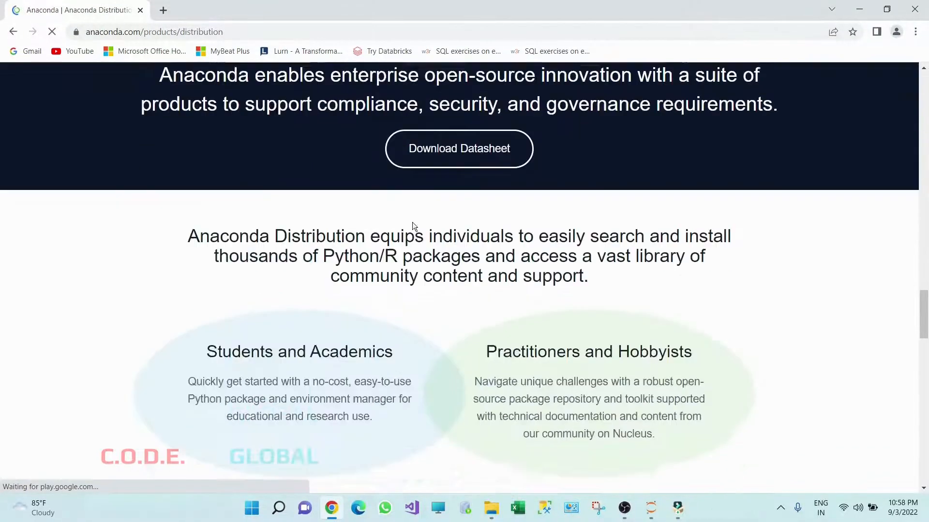
pyautogui.scroll(-6, 412, 222)
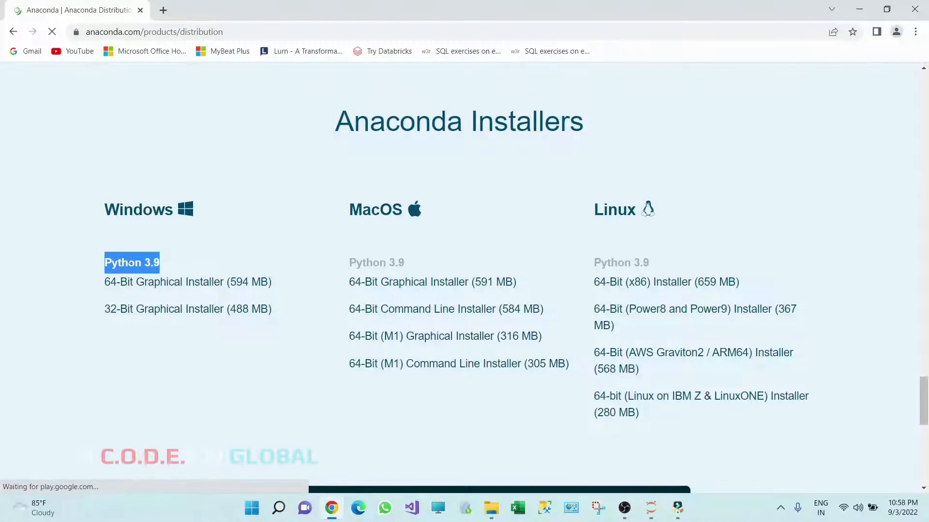
pyautogui.click(180, 264)
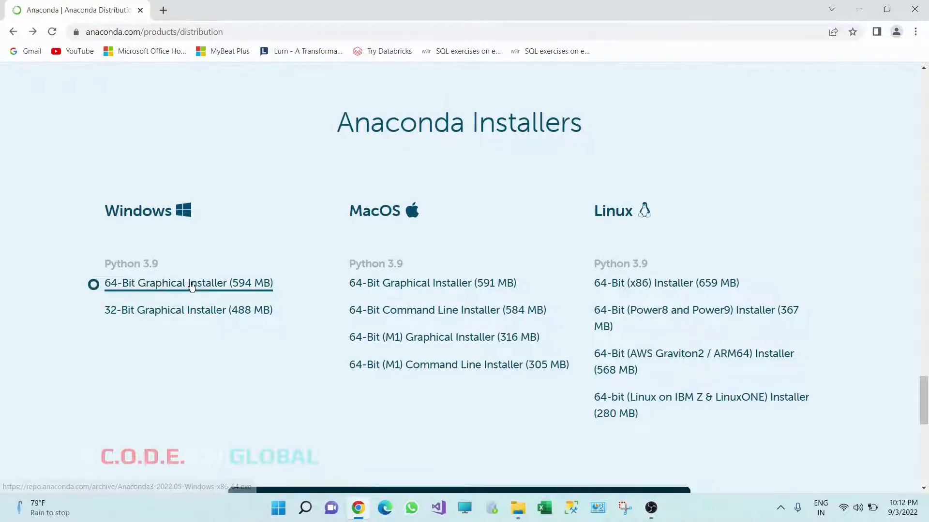
pyautogui.click(192, 285)
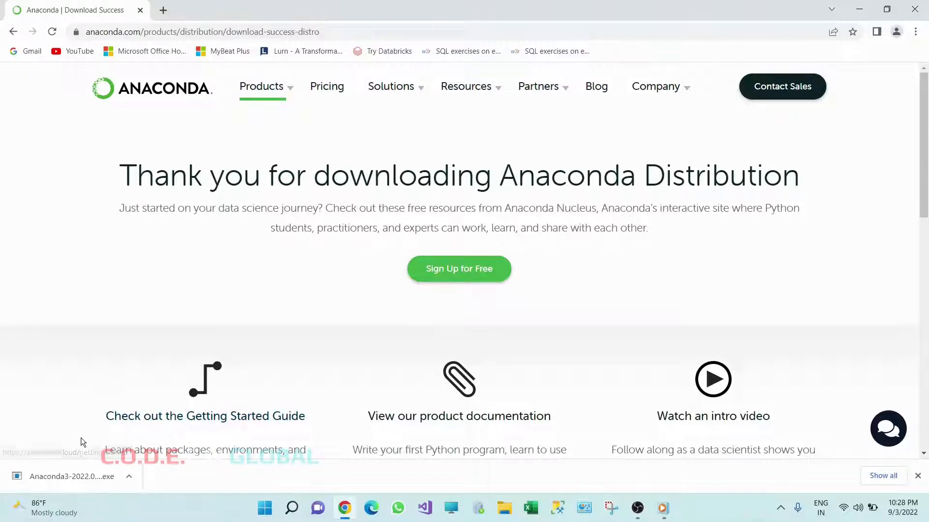
# Step: Show the downloaded Anaconda3 installer in its folder and launch Anaconda3-2022.05-Windows-x86_64
pyautogui.click(129, 478)
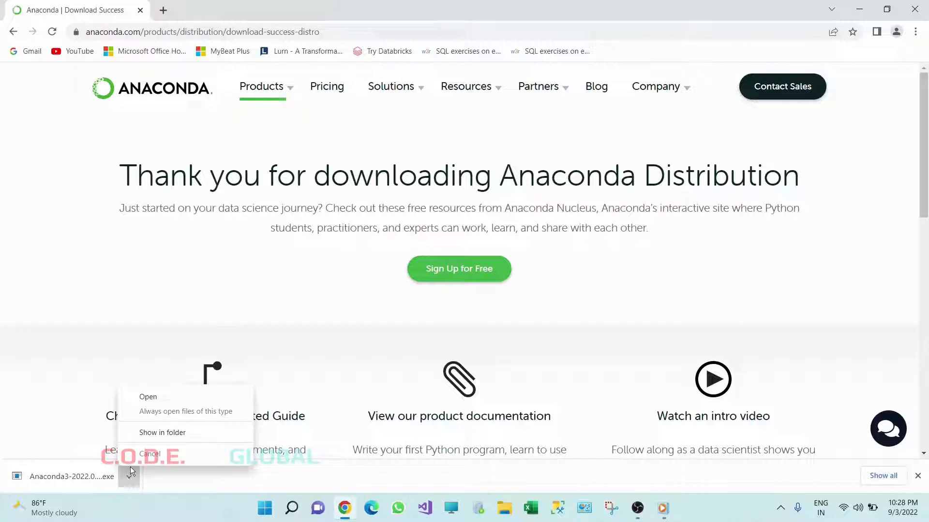
pyautogui.click(184, 433)
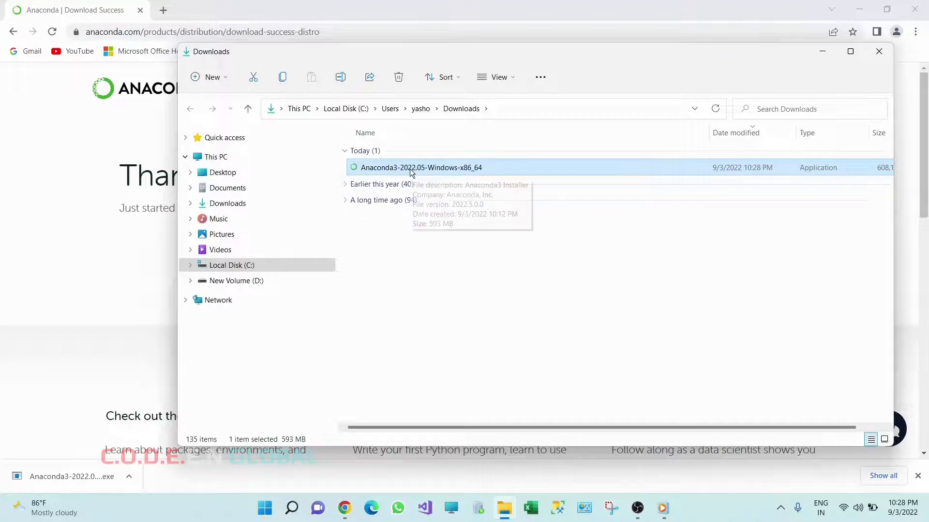
pyautogui.moveTo(455, 52); pyautogui.dragTo(369, 51)
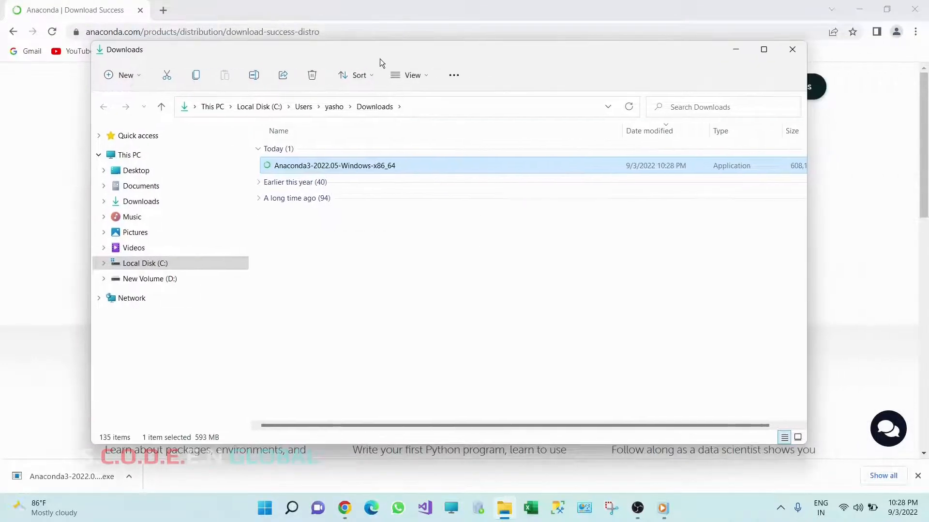
pyautogui.doubleClick(339, 165)
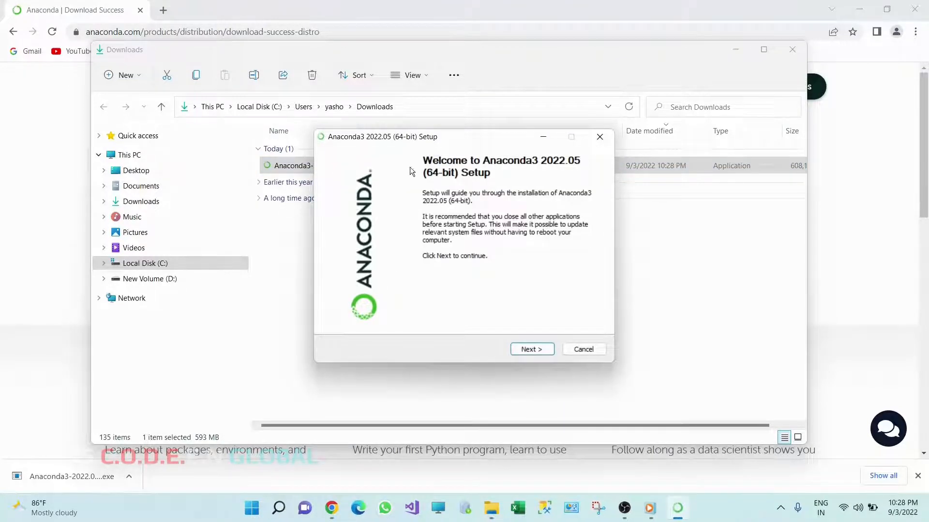
# Step: Accept the license and install Anaconda3 for Just Me in the default folder, keeping it registered as the default Python 3.9
pyautogui.click(534, 351)
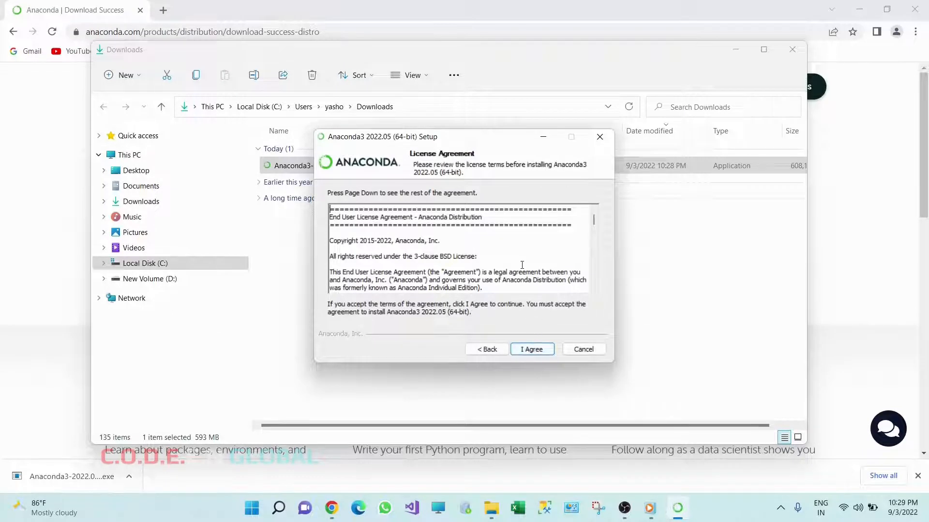
pyautogui.click(530, 348)
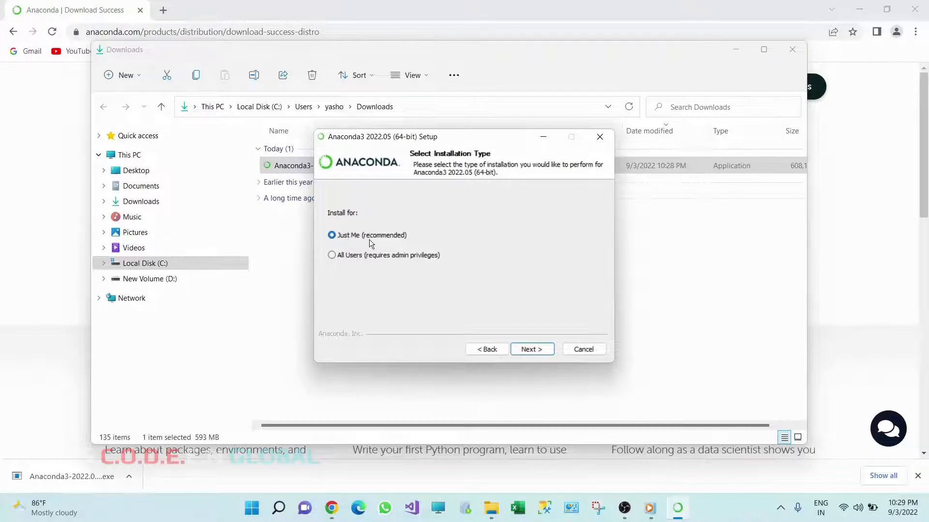
pyautogui.click(528, 349)
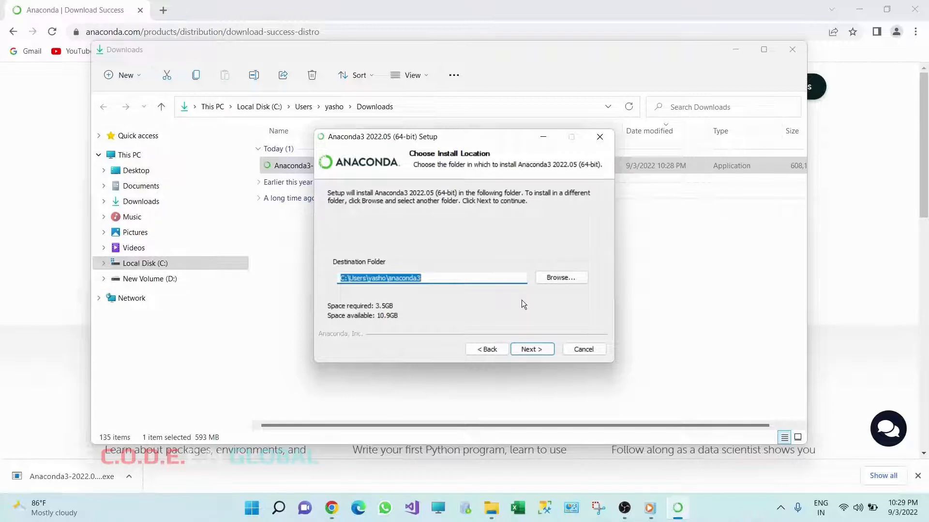
pyautogui.click(532, 350)
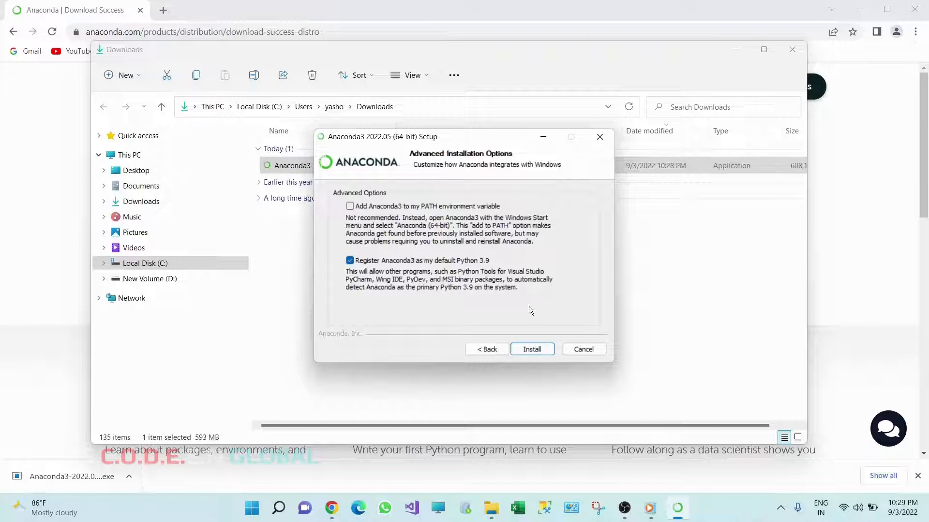
pyautogui.click(529, 350)
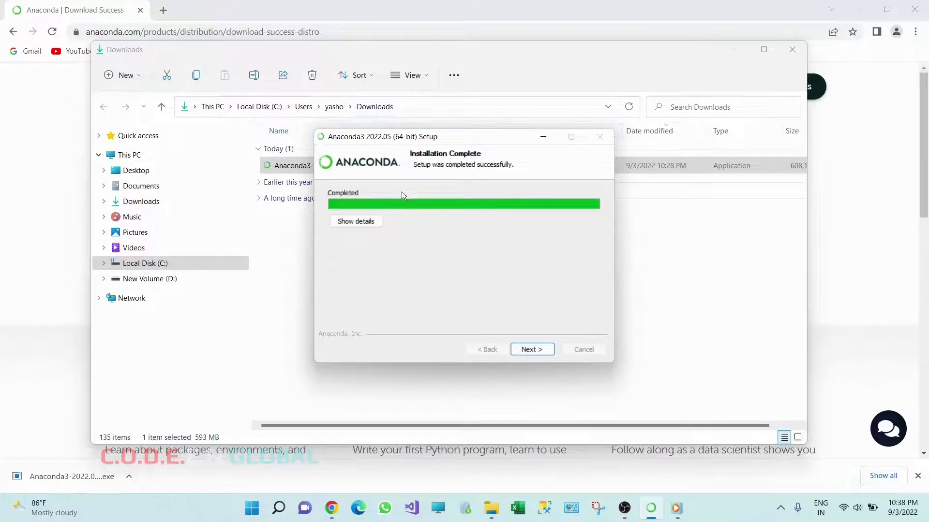
# Step: Complete the Anaconda3 setup wizard, keeping the Anaconda Distribution Tutorial and Getting Started with Anaconda options selected
pyautogui.click(536, 349)
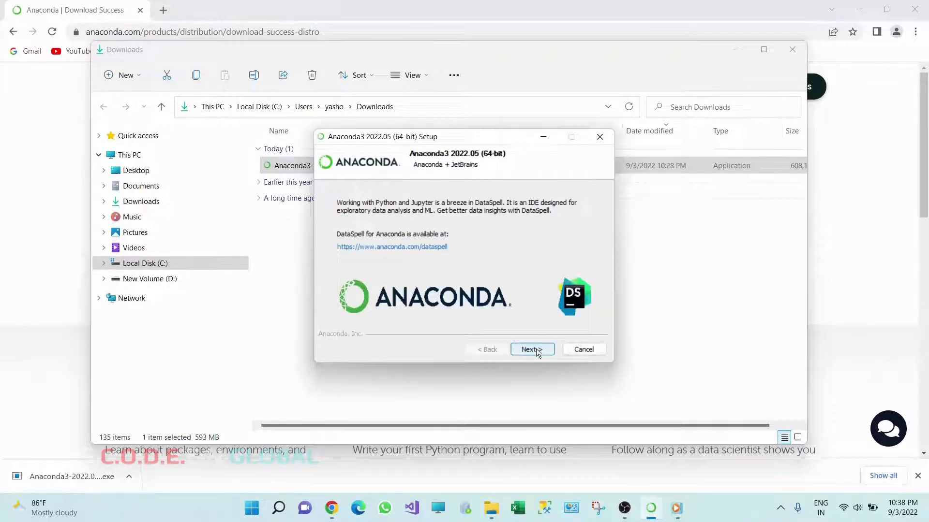
pyautogui.click(533, 349)
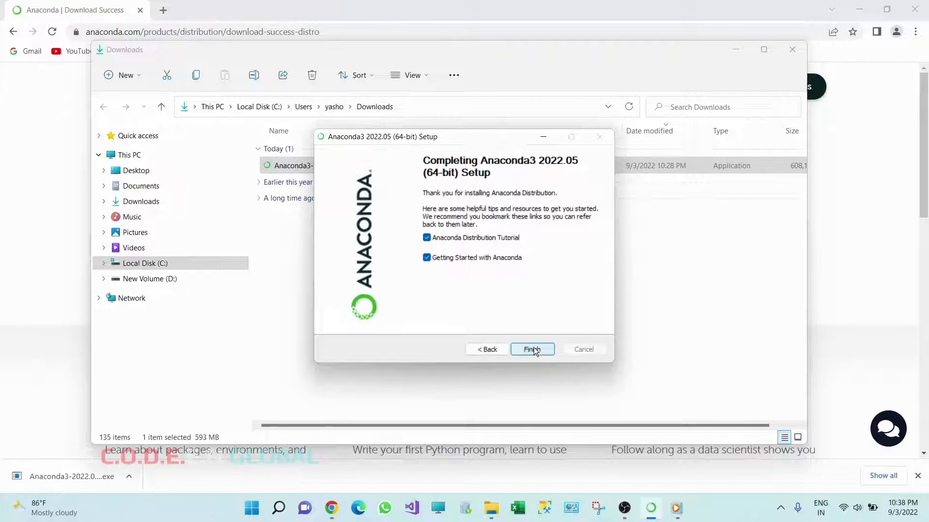
pyautogui.click(533, 349)
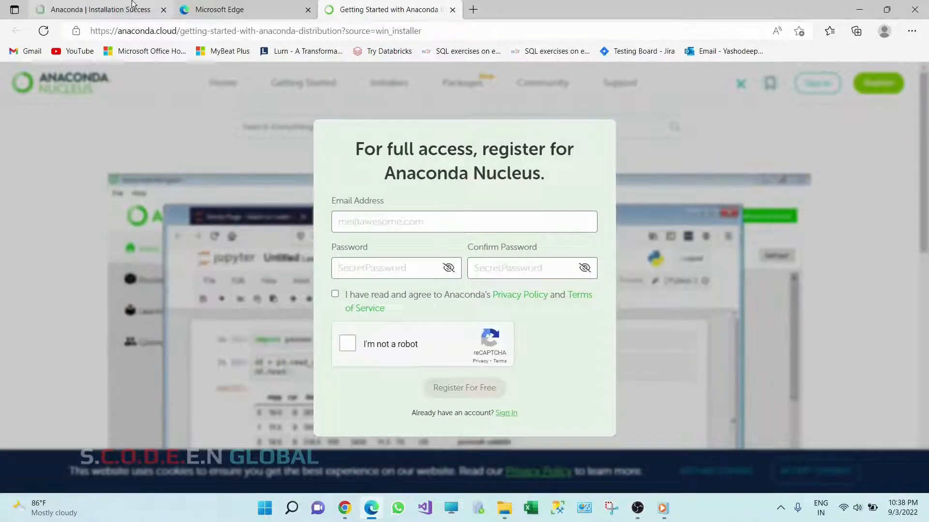
# Step: Look through the Edge pages opened by the installer and close all three tabs
pyautogui.click(227, 10)
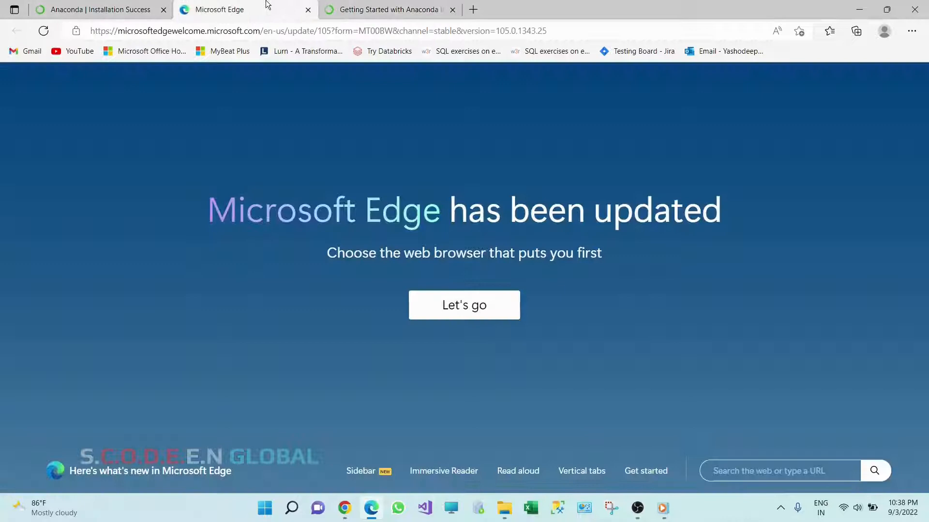
pyautogui.click(147, 4)
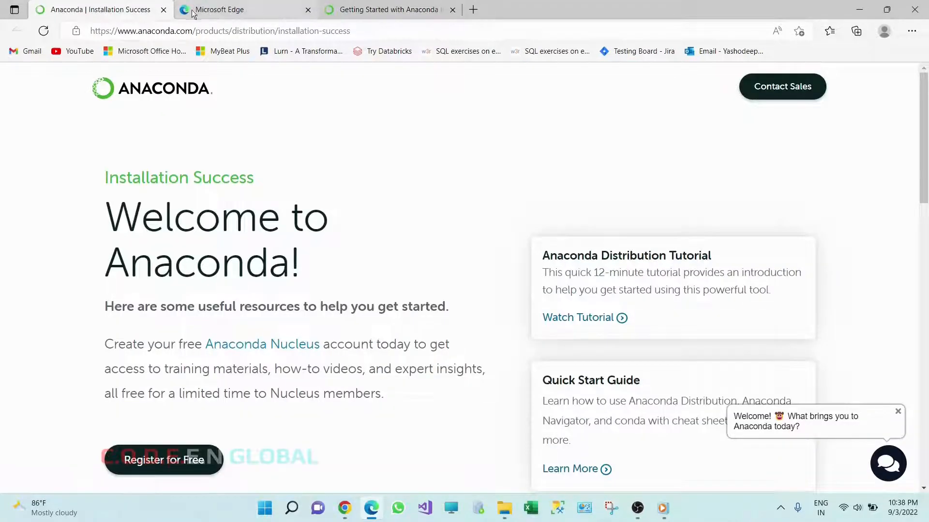
pyautogui.click(163, 10)
pyautogui.click(164, 10)
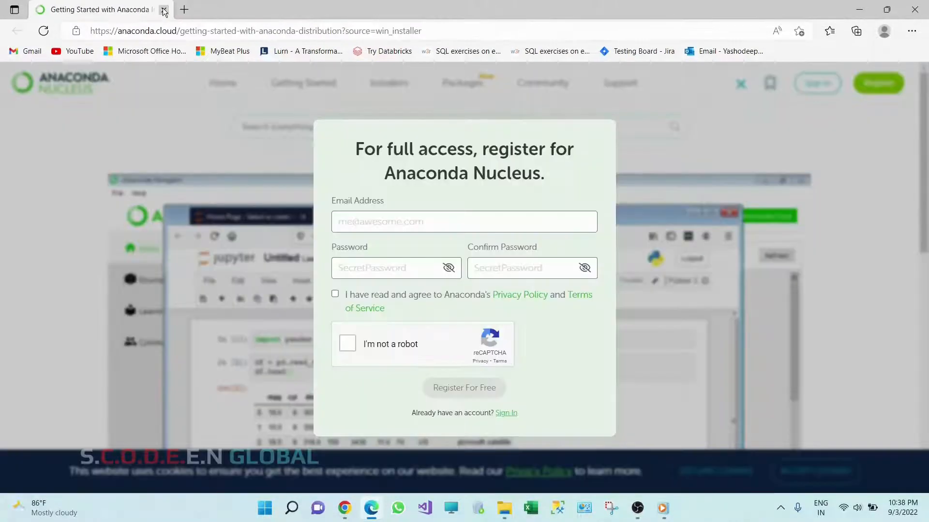
pyautogui.click(164, 10)
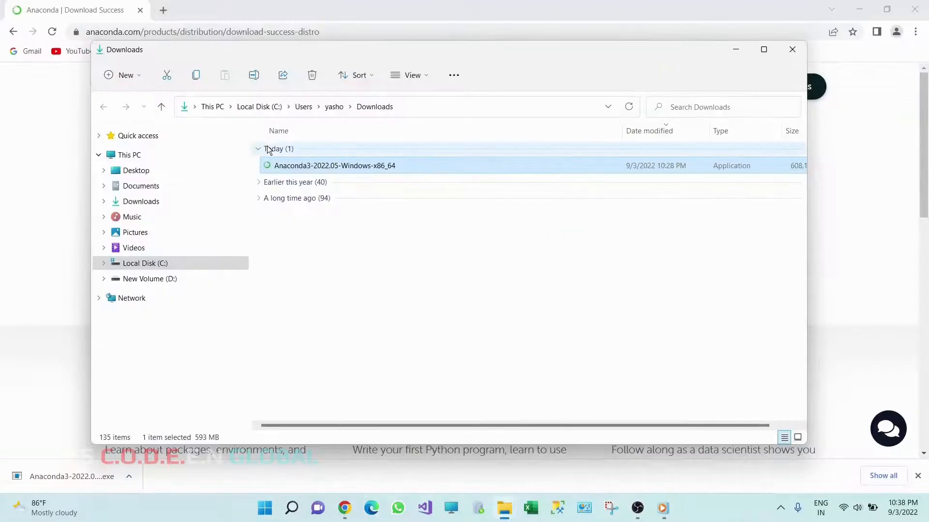
# Step: Search Windows for "anaconda" to launch Anaconda Navigator (anaconda3), and decline its 2.2.0 update so the offer is not shown again
pyautogui.click(292, 508)
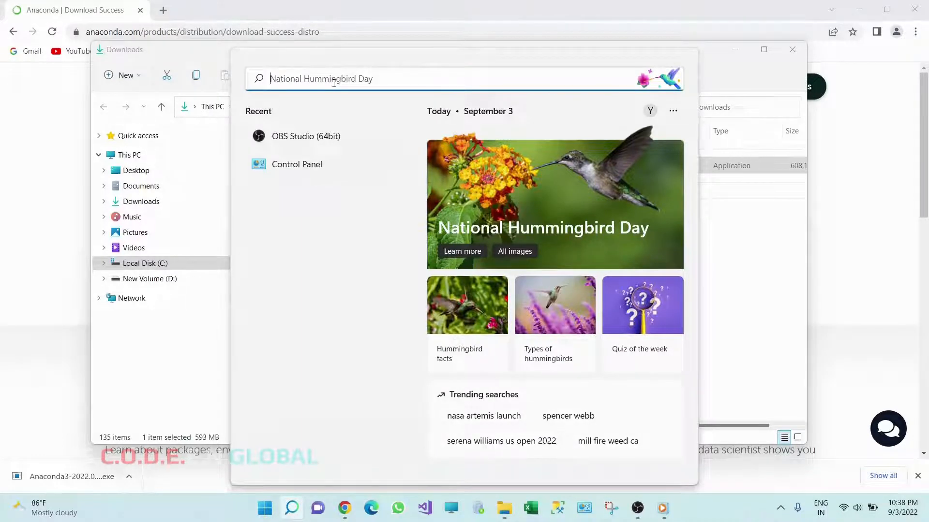
pyautogui.write('anac')
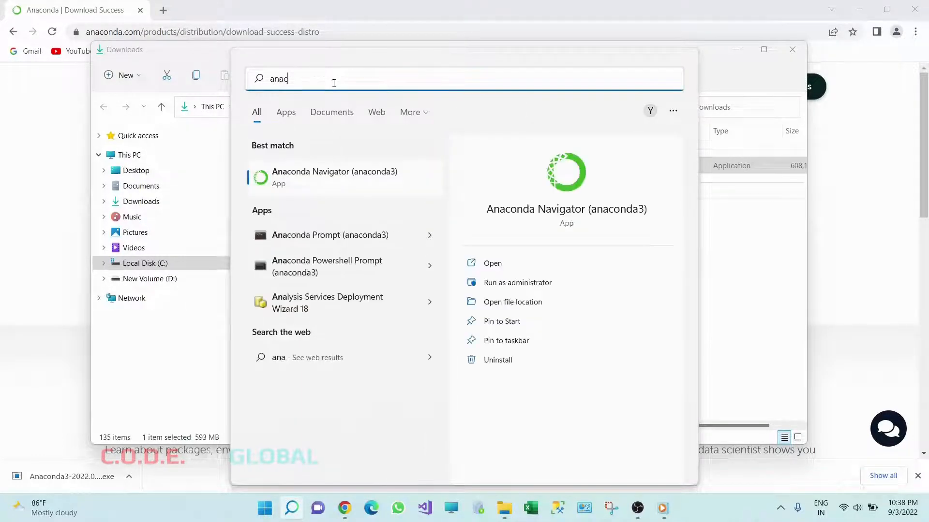
pyautogui.write('onda')
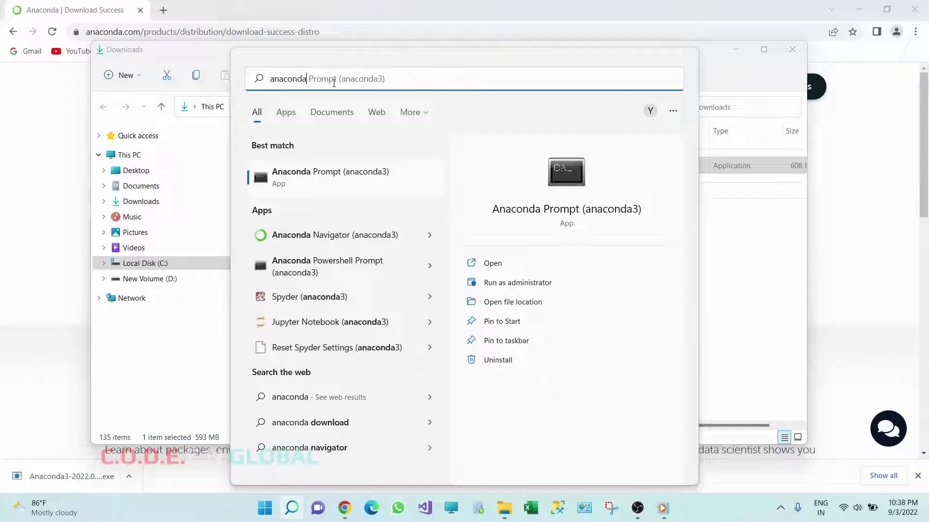
pyautogui.click(302, 236)
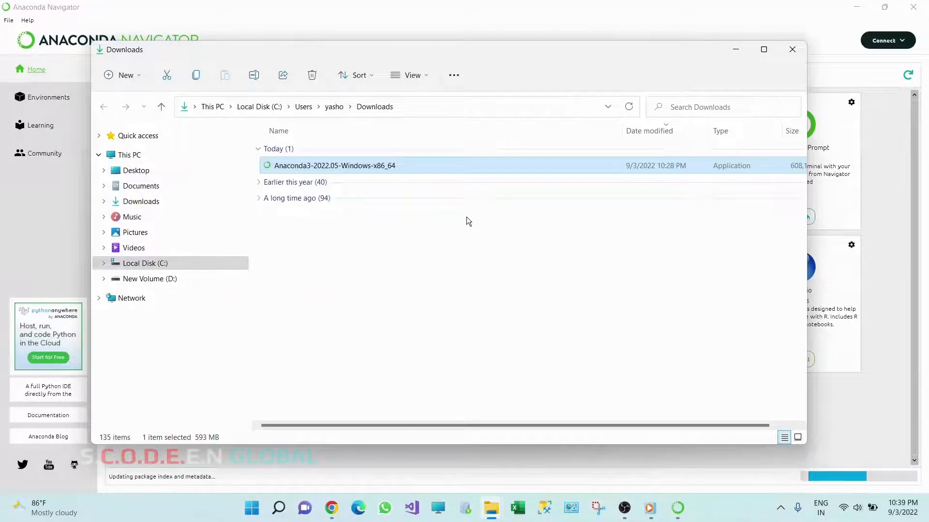
pyautogui.click(736, 49)
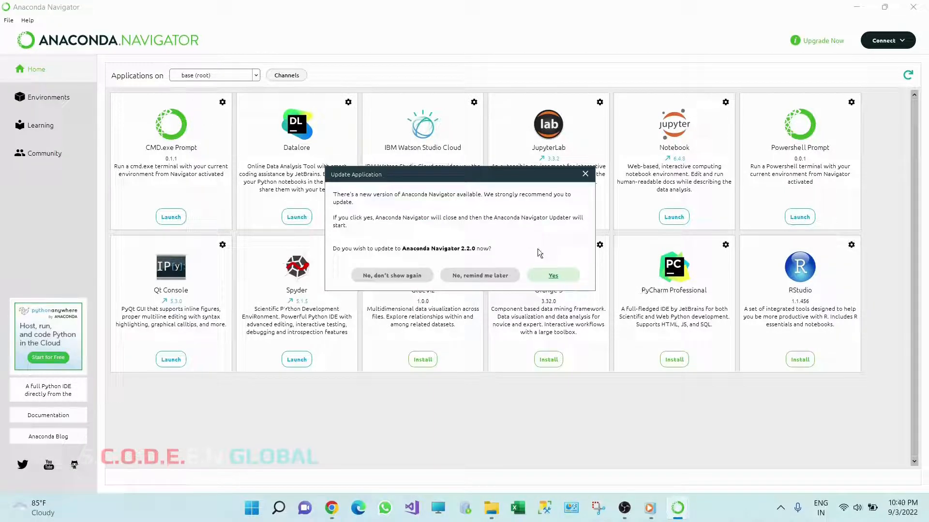
pyautogui.click(413, 278)
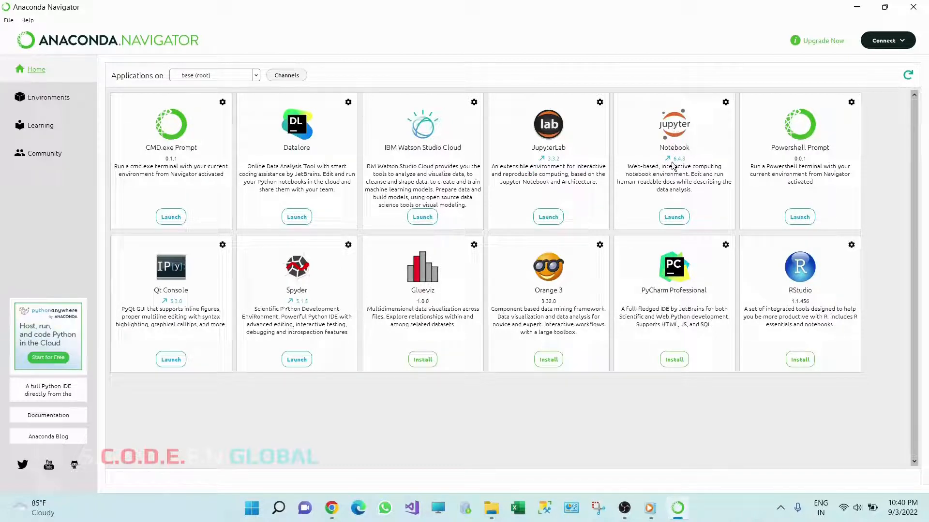
# Step: Launch Jupyter Notebook from Anaconda Navigator and create a new Python 3 (ipykernel) notebook
pyautogui.click(674, 218)
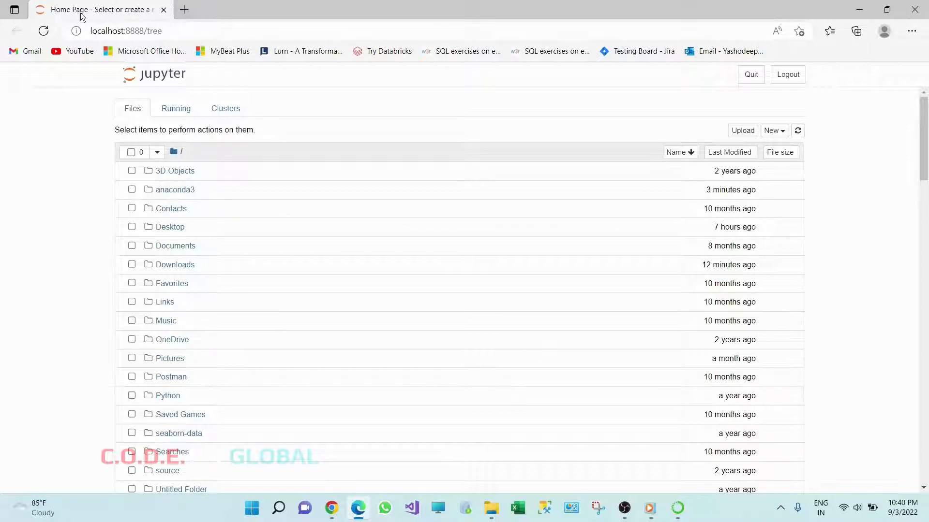
pyautogui.click(781, 132)
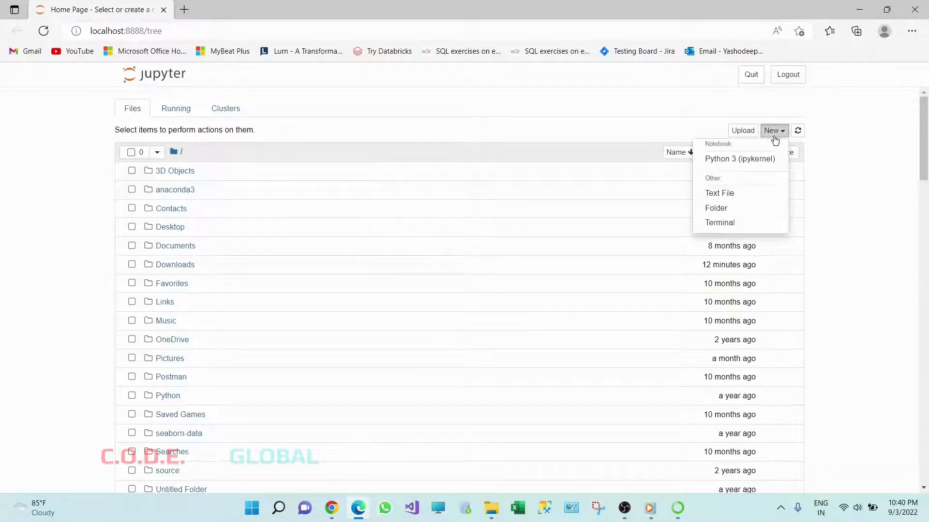
pyautogui.click(721, 162)
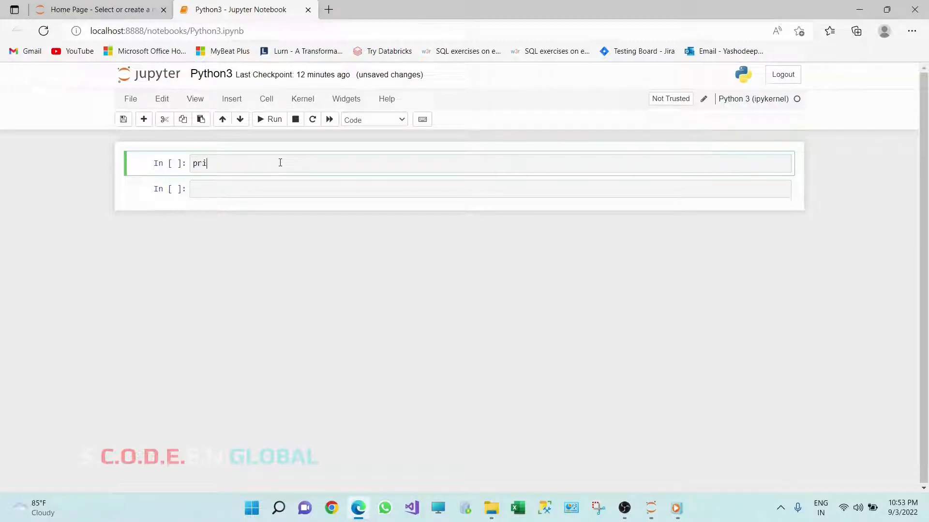
# Step: Enter print("Hello World") in the notebook's first cell, run it and check the output
pyautogui.write('t("Hello World')
pyautogui.click(271, 120)
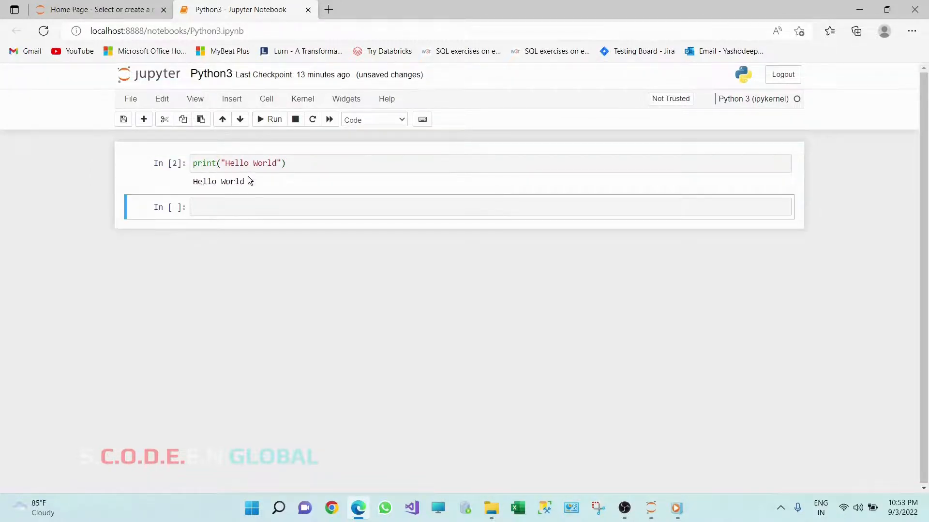
pyautogui.moveTo(241, 181); pyautogui.dragTo(193, 181)
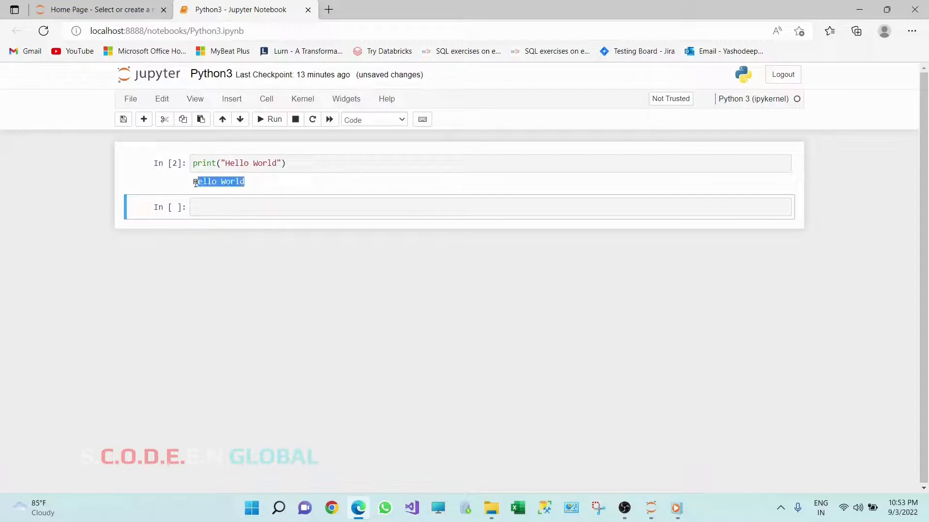
pyautogui.click(317, 162)
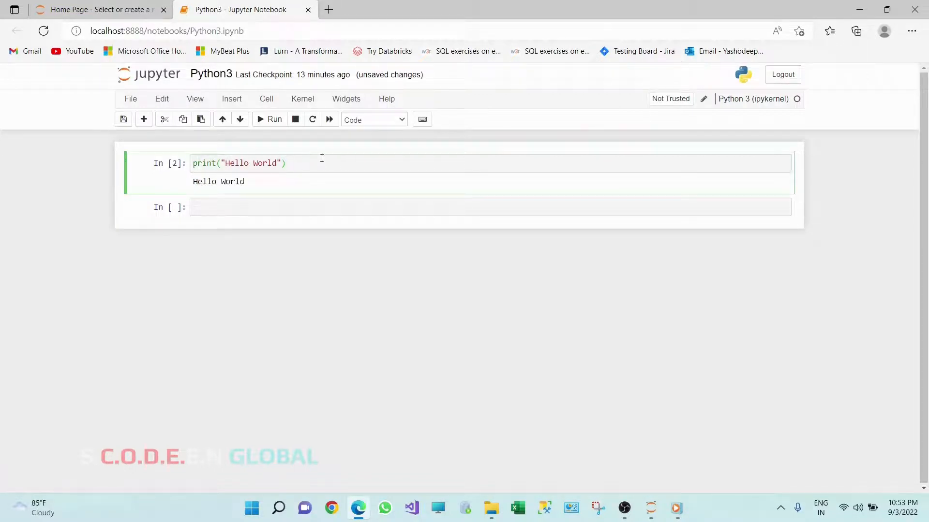